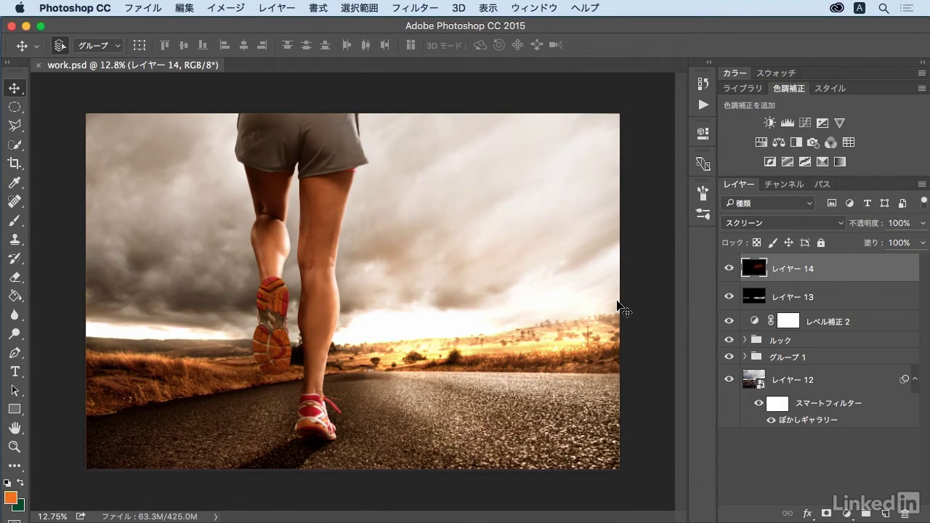
Step: Place 06_01.jpg from project_files > chapter06 as an embedded layer
click(153, 10)
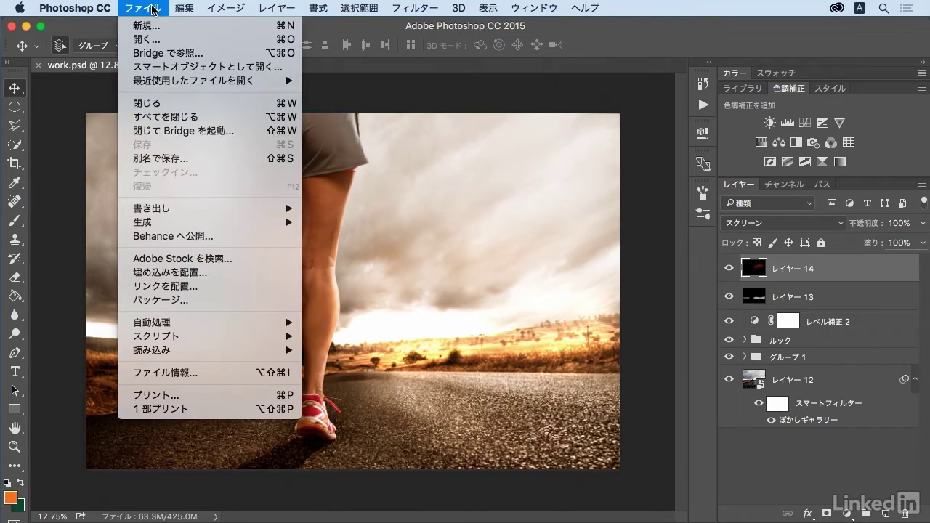
click(166, 274)
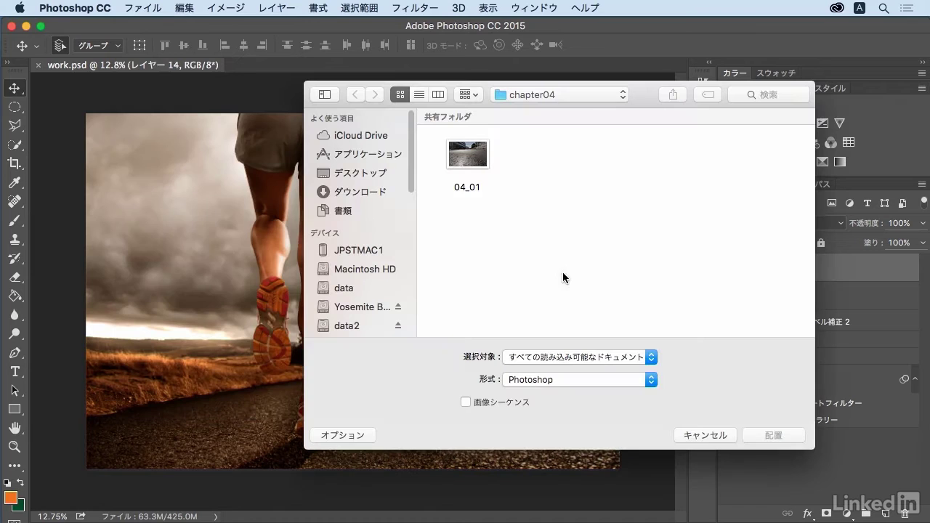
click(512, 95)
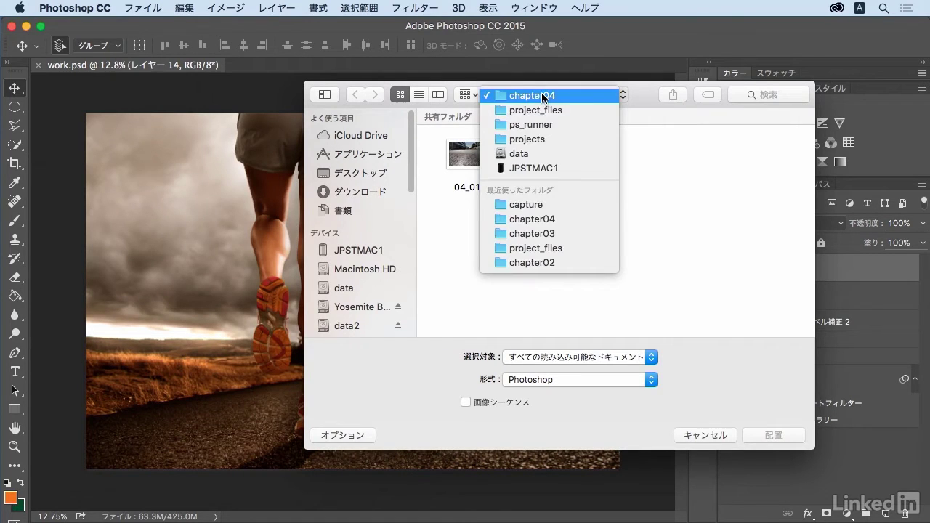
click(543, 108)
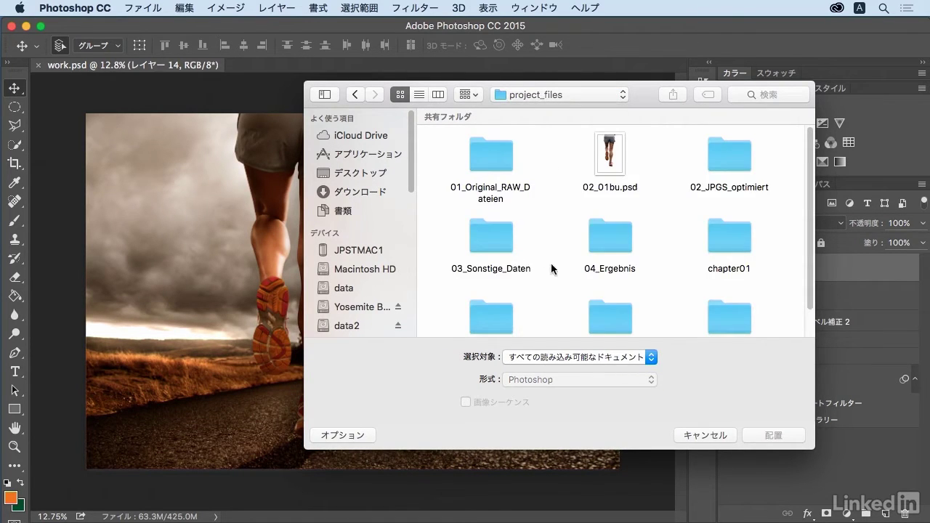
scroll(531, 228, down, 2)
scroll(531, 229, down, 2)
double_click(494, 278)
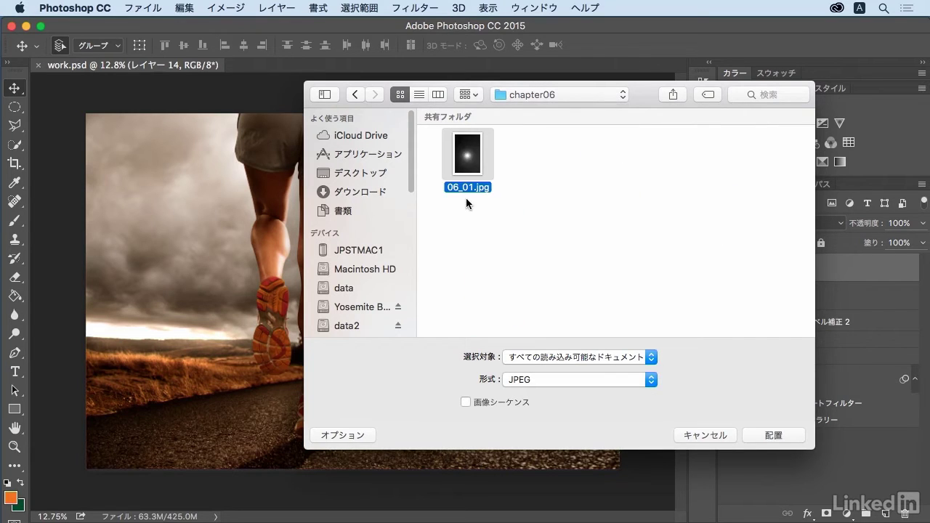
click(776, 433)
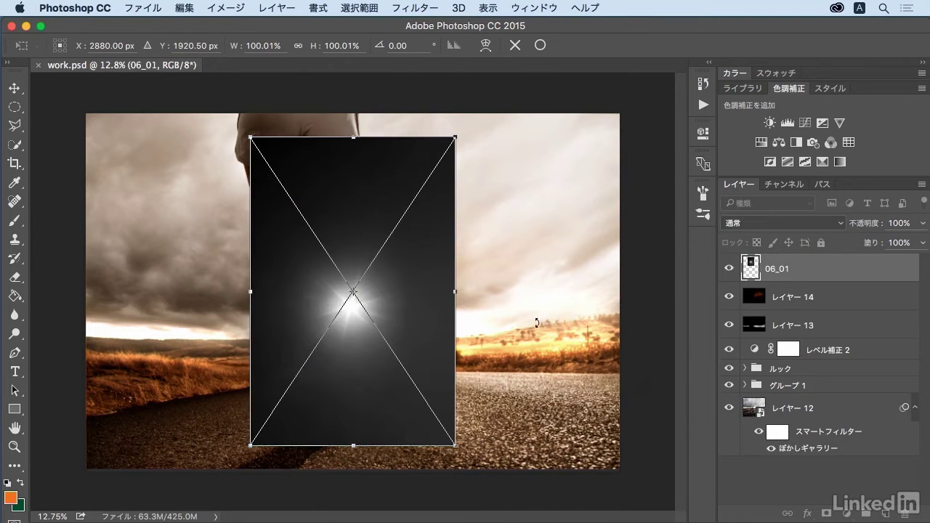
Step: Drag the placed 06_01 flare to the right of the runner, around X 4408 px
drag(419, 302, 561, 293)
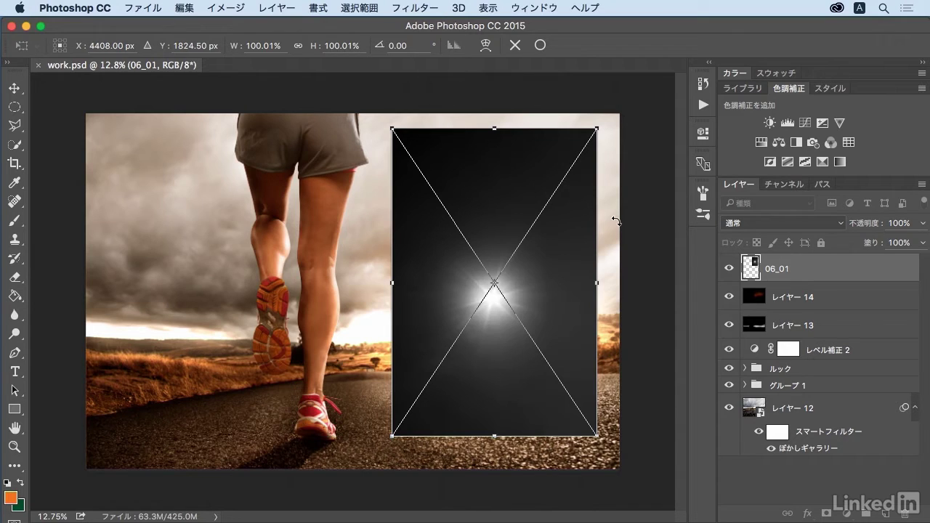
Step: Set the flare layer to Screen blend mode and move it down onto the horizon
click(819, 223)
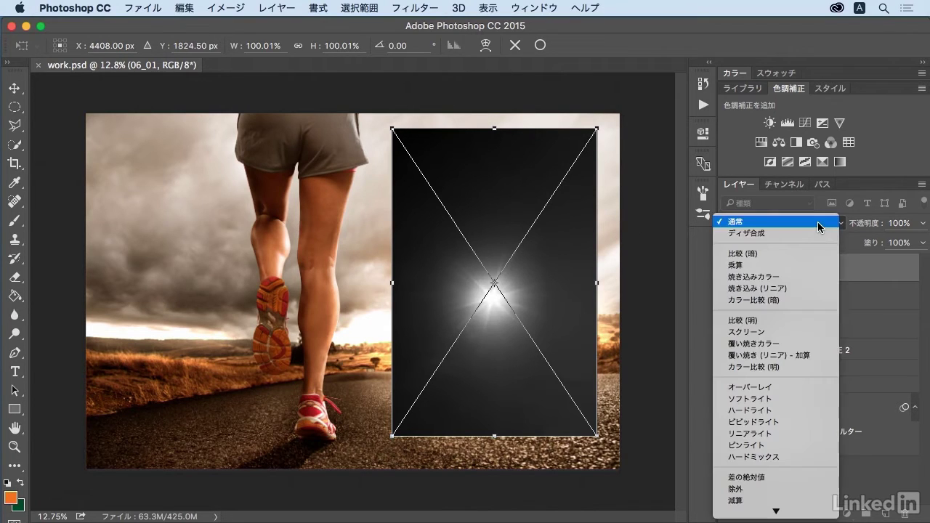
click(791, 333)
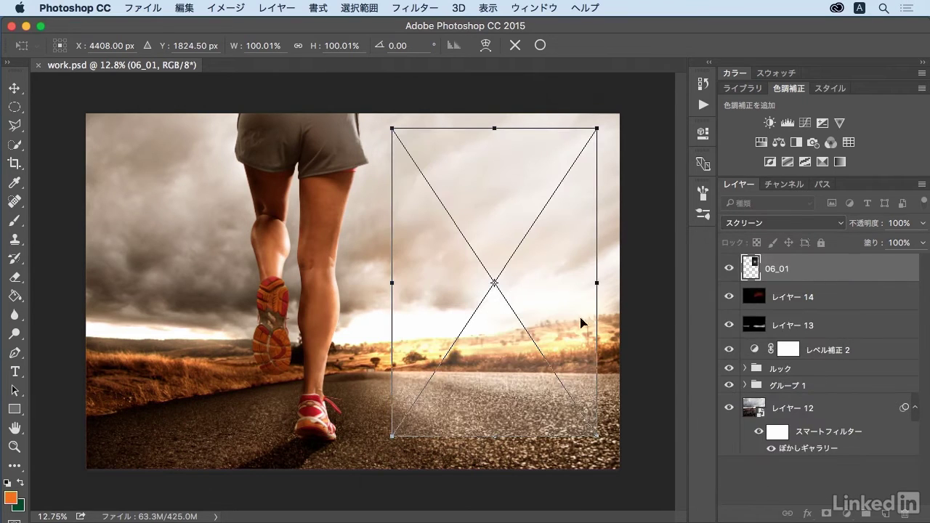
drag(519, 283, 510, 332)
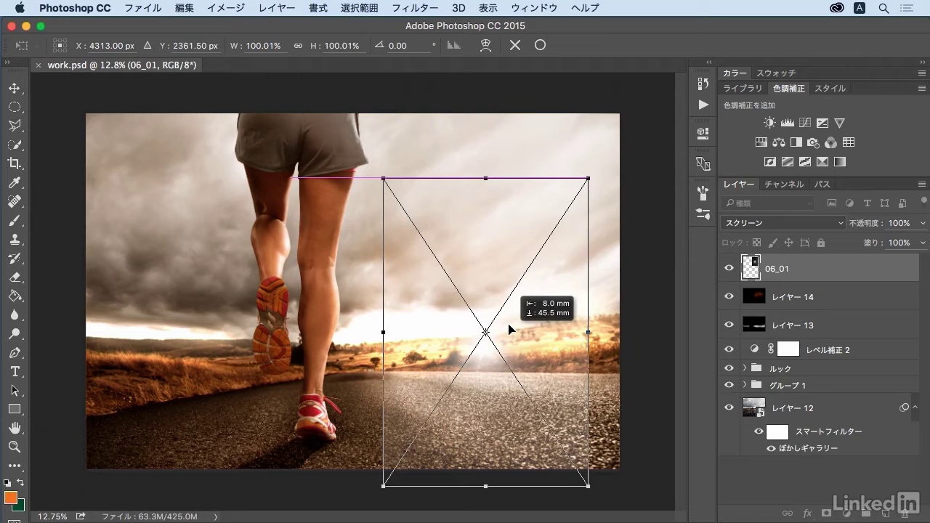
mouse_move(510, 329)
mouse_down()
mouse_move(500, 314)
mouse_move(503, 325)
mouse_up()
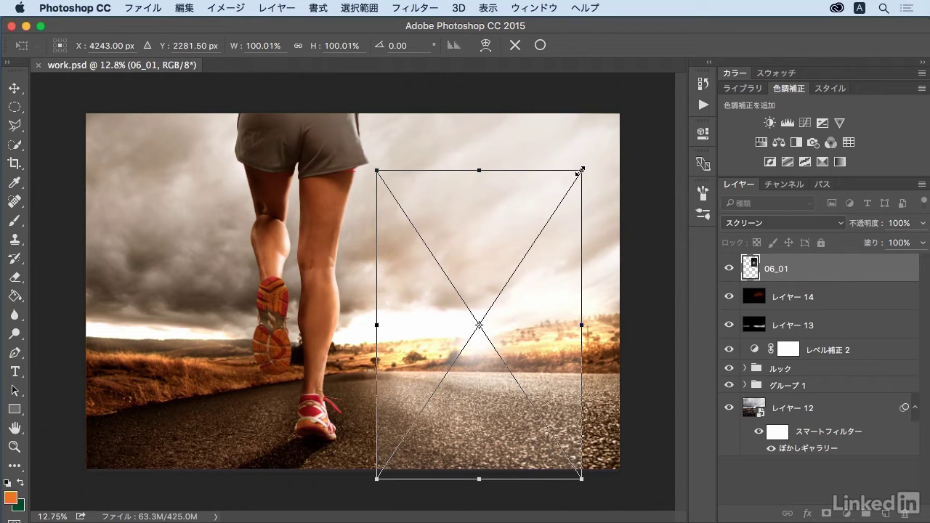
Step: Scale the flare to about 138% and centre its glow on the horizon
drag(581, 170, 639, 85)
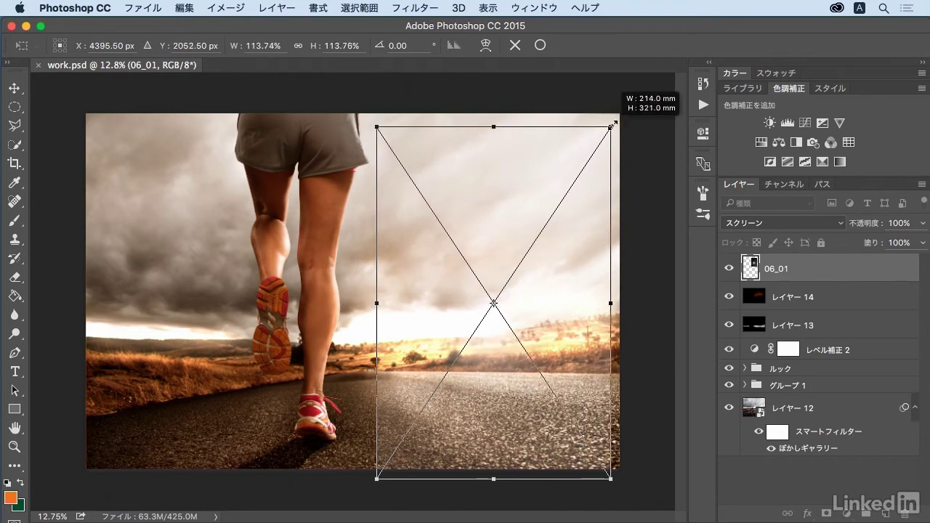
drag(546, 263, 540, 296)
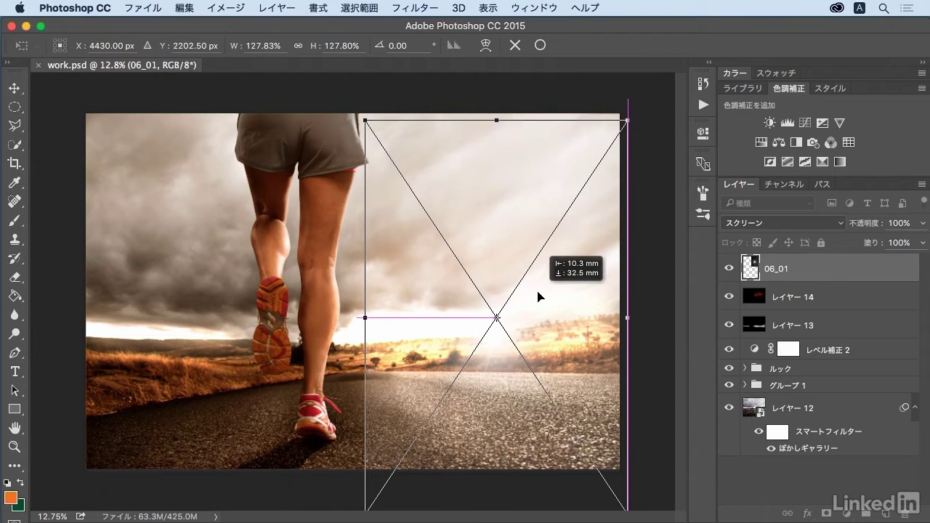
drag(531, 292, 509, 292)
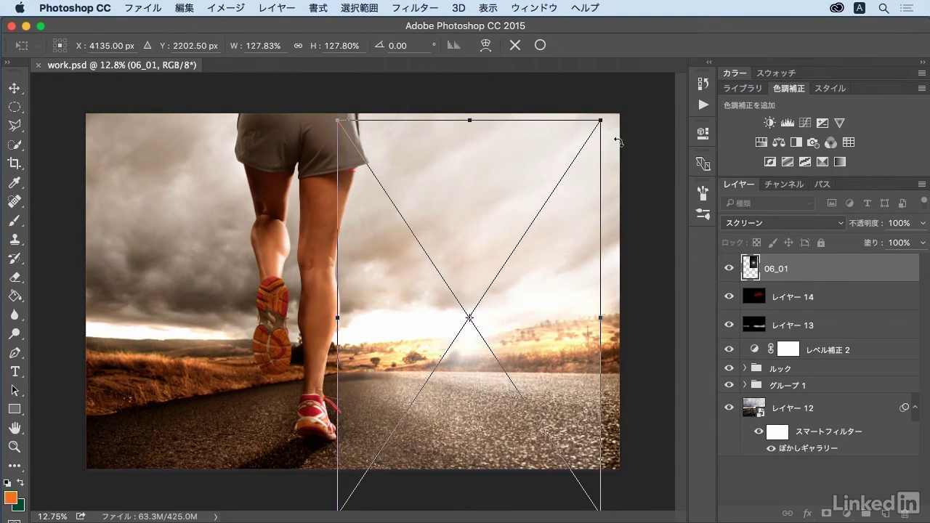
drag(601, 121, 638, 102)
drag(579, 183, 572, 218)
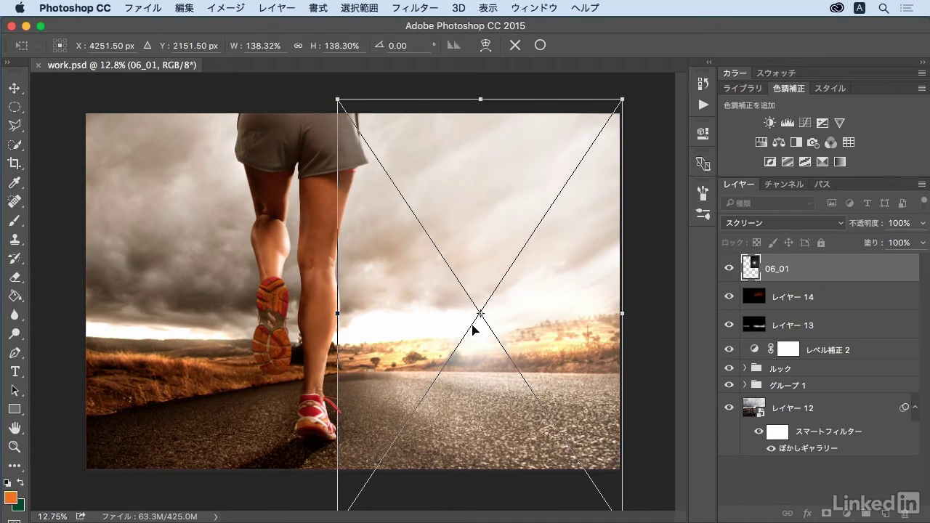
Step: Commit the flare transform, add Levels 3 clipped to 06_01, and dock its Properties panel
click(540, 45)
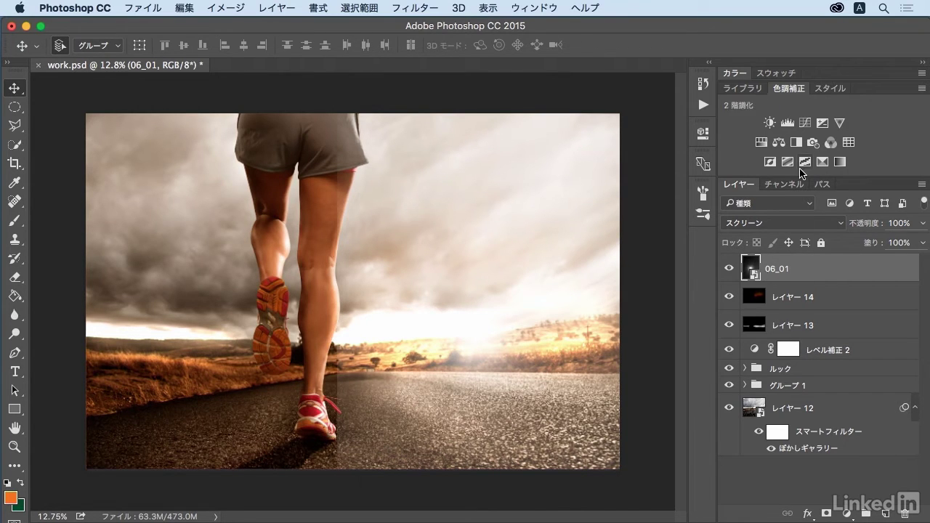
click(787, 123)
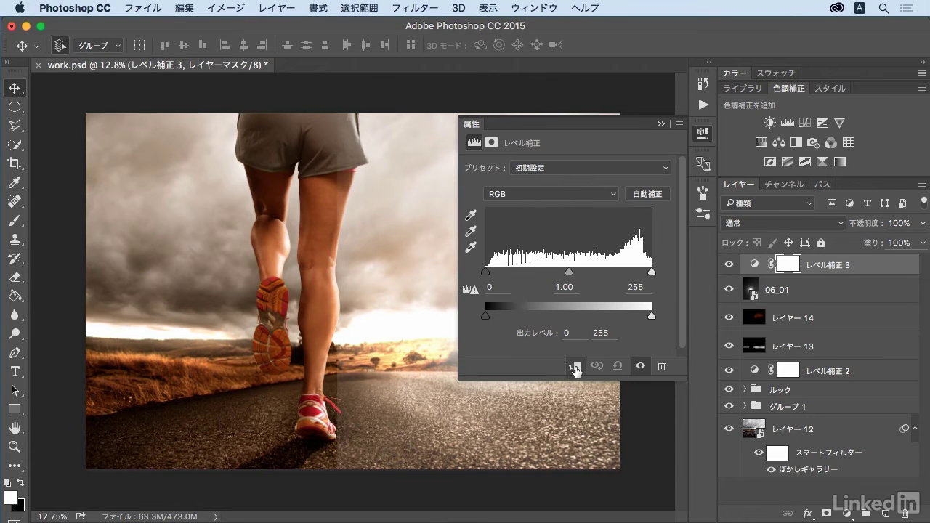
click(576, 368)
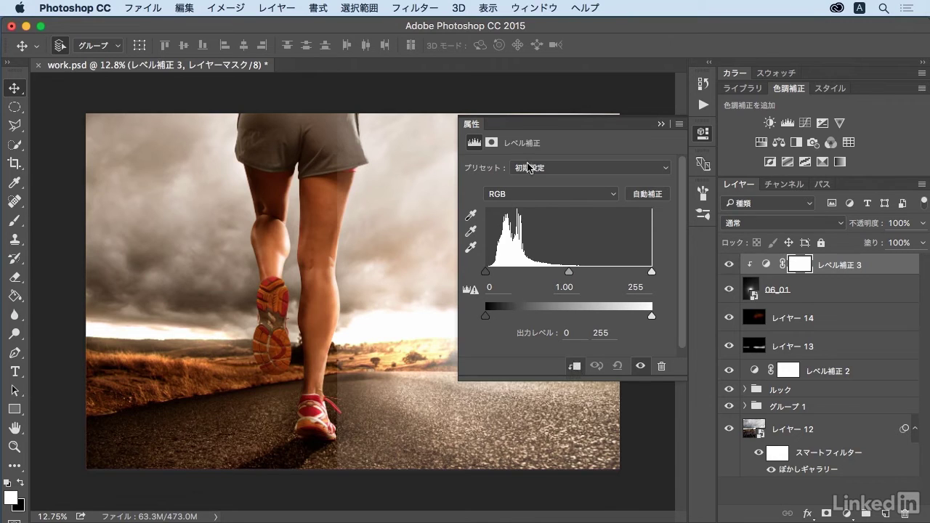
drag(526, 125, 776, 182)
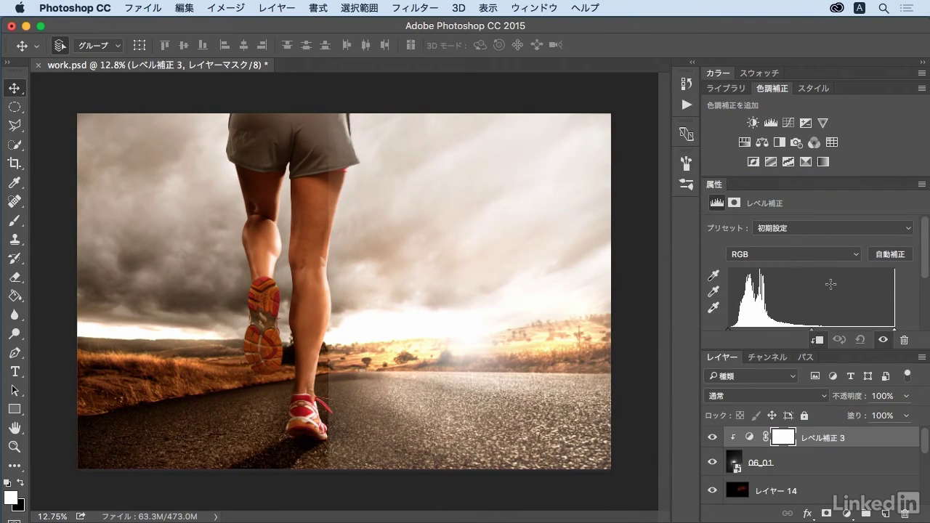
Step: Adjust the Levels 3 input sliders to black 31, midtone 1.07, white 255
scroll(808, 300, down, 2)
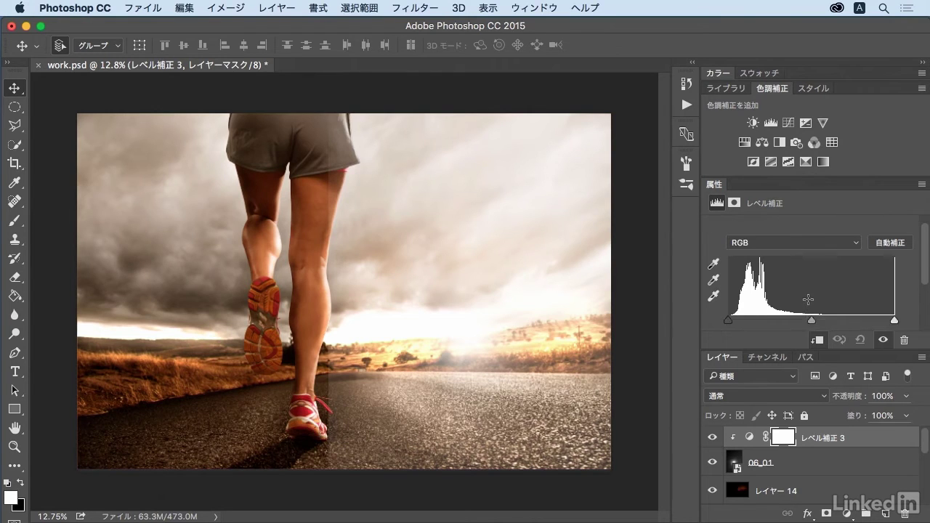
scroll(808, 298, down, 2)
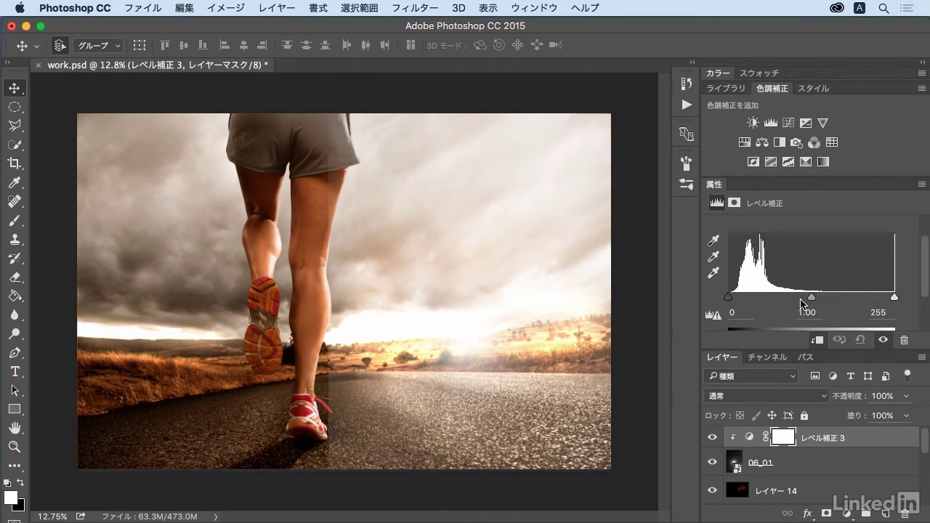
drag(731, 303, 759, 302)
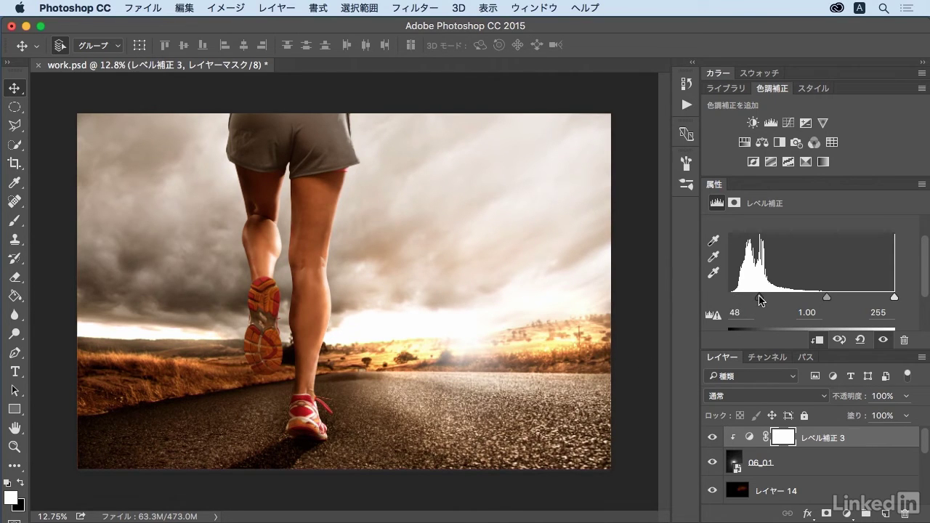
drag(761, 300, 777, 300)
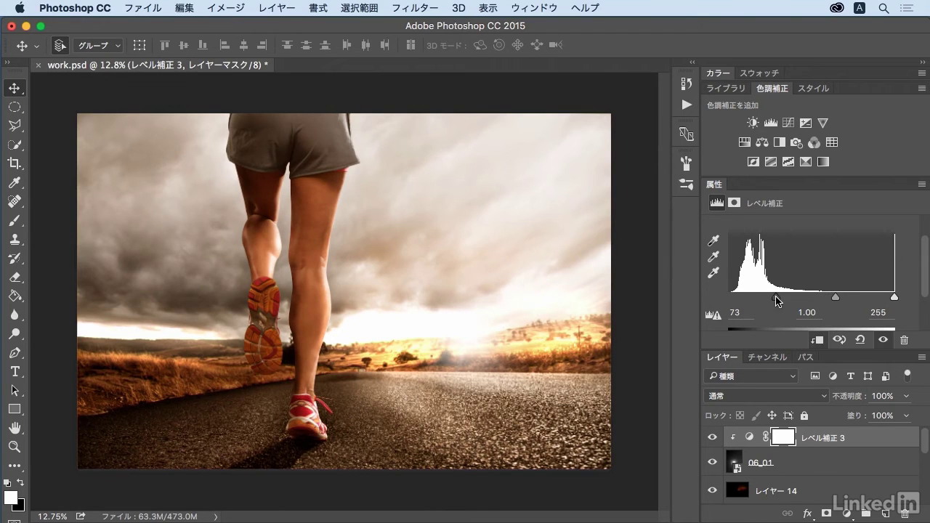
drag(835, 298, 830, 300)
drag(925, 274, 928, 308)
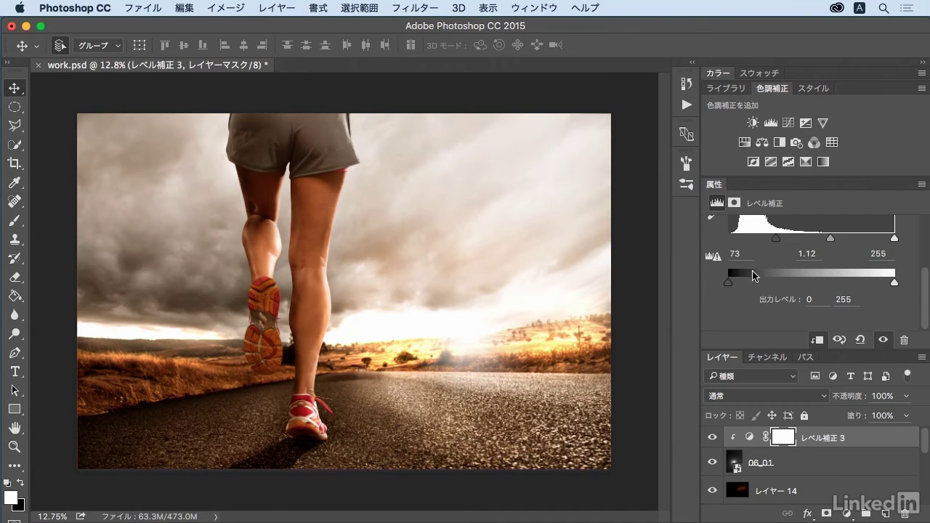
drag(776, 240, 749, 247)
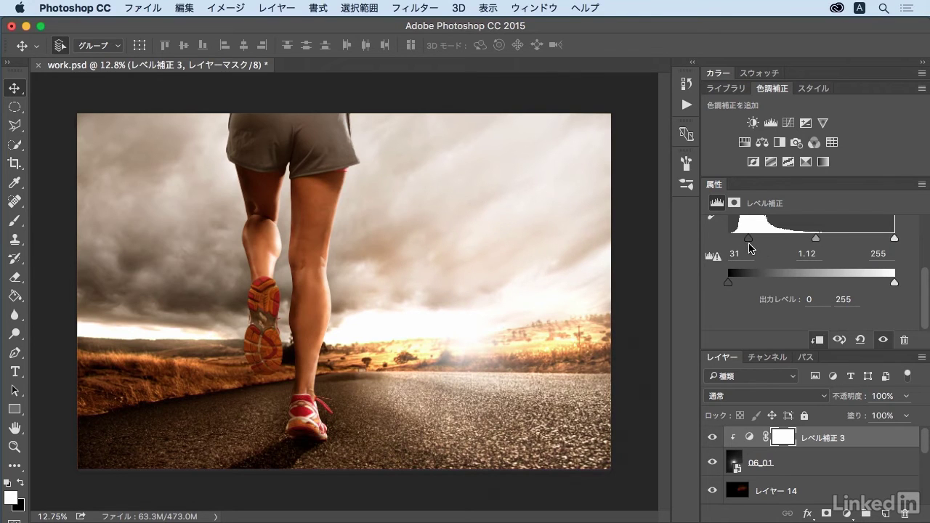
mouse_move(815, 239)
mouse_down()
mouse_move(790, 244)
mouse_move(820, 244)
mouse_up()
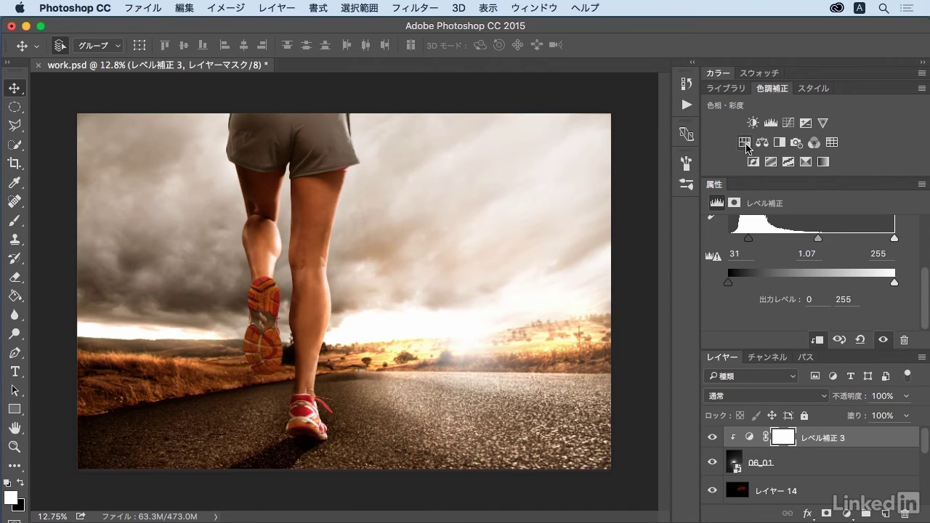
Step: Add Hue/Saturation 1 clipped to the flare, with Colorize on, hue 29 and saturation 25
click(744, 144)
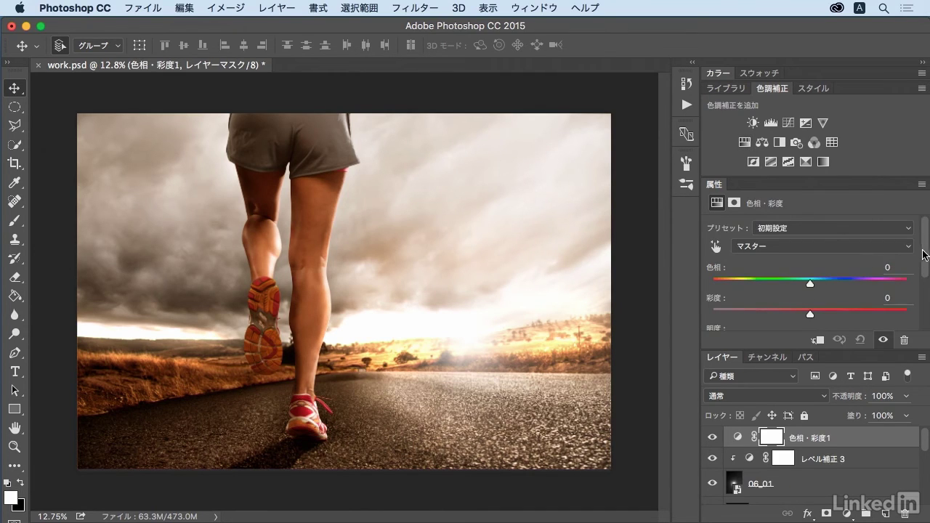
click(819, 340)
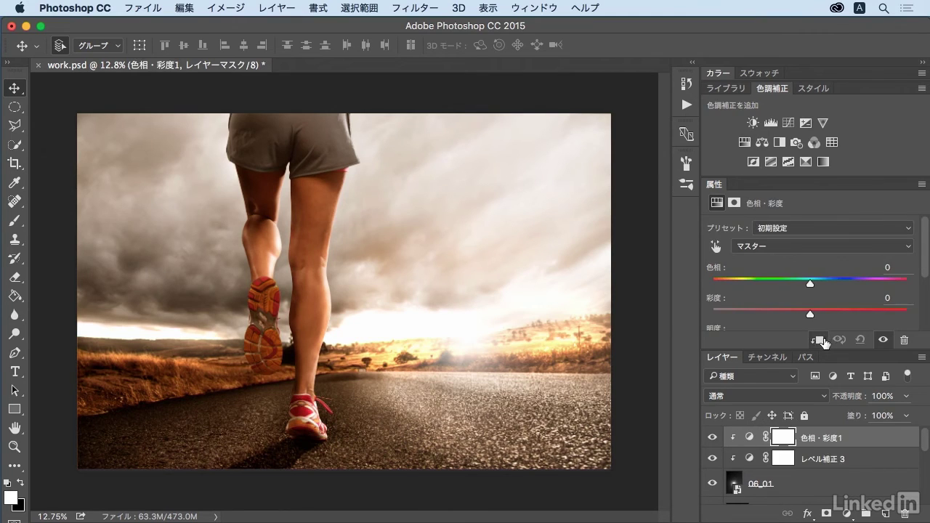
drag(927, 253, 927, 288)
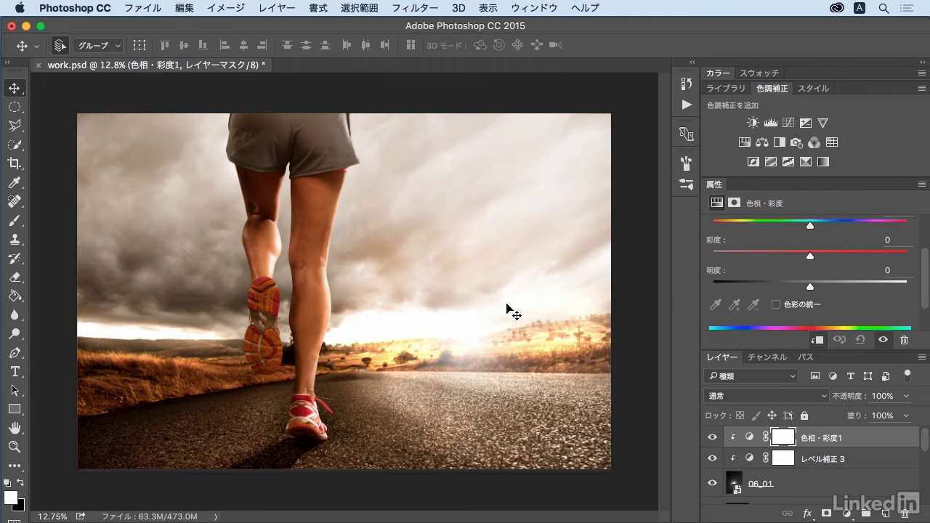
click(776, 305)
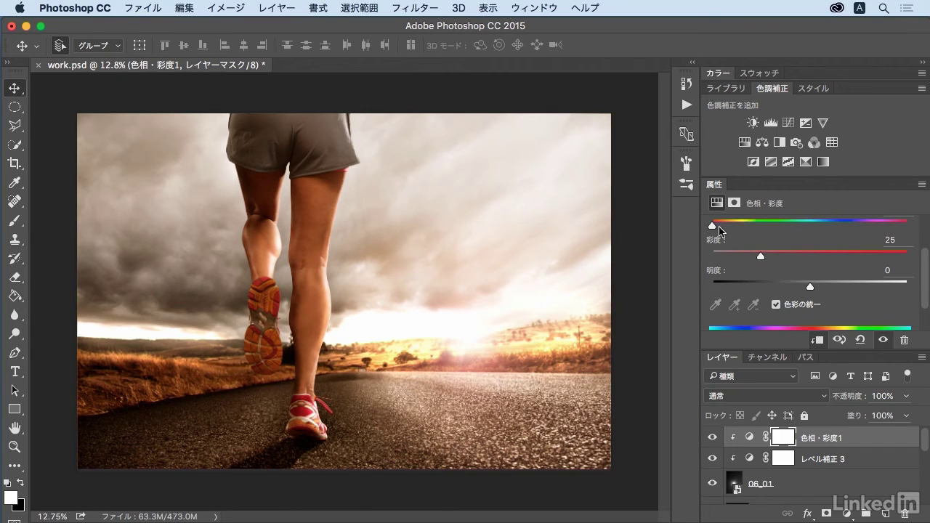
mouse_move(713, 228)
mouse_down()
mouse_move(899, 225)
mouse_move(712, 234)
mouse_move(730, 230)
mouse_up()
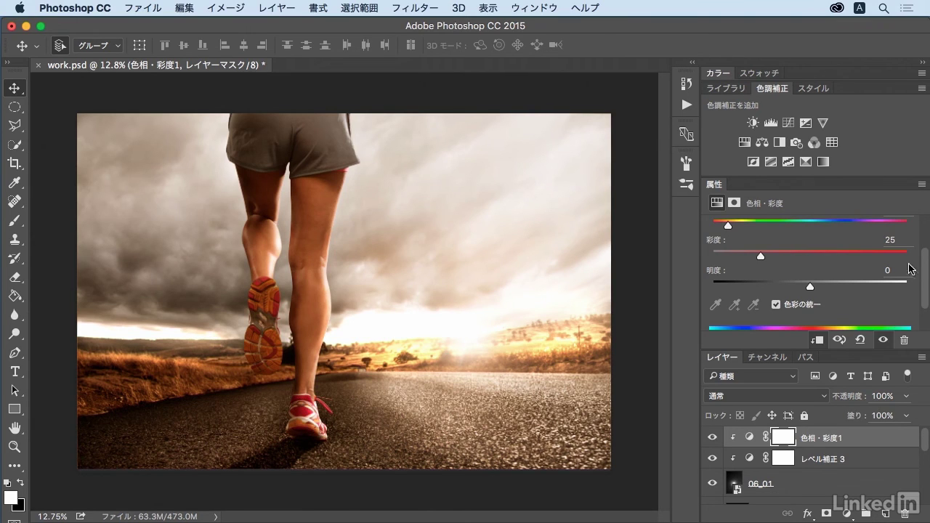
drag(925, 270, 925, 252)
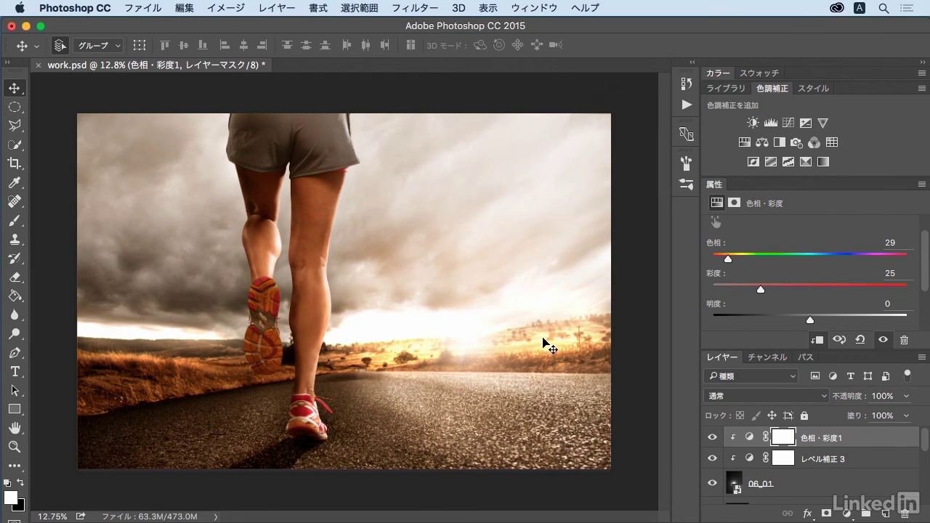
click(712, 485)
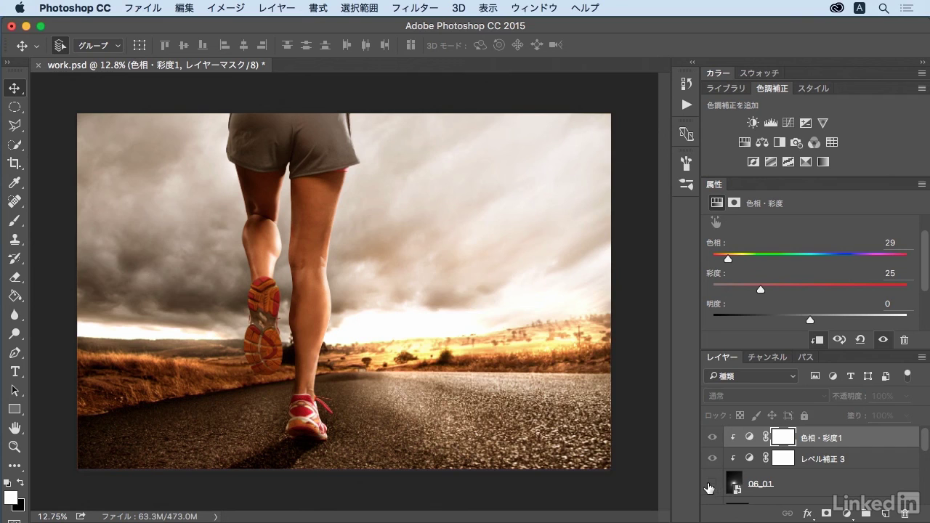
click(712, 484)
click(712, 484)
click(711, 484)
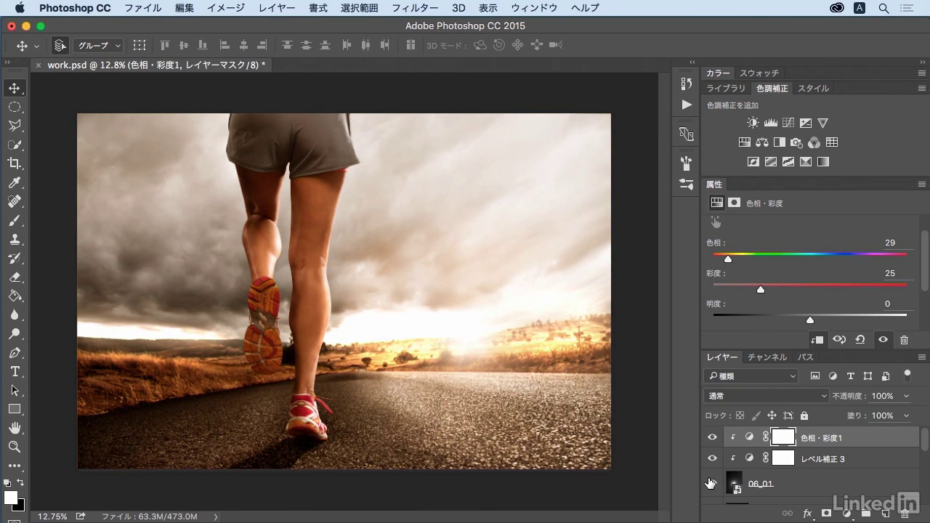